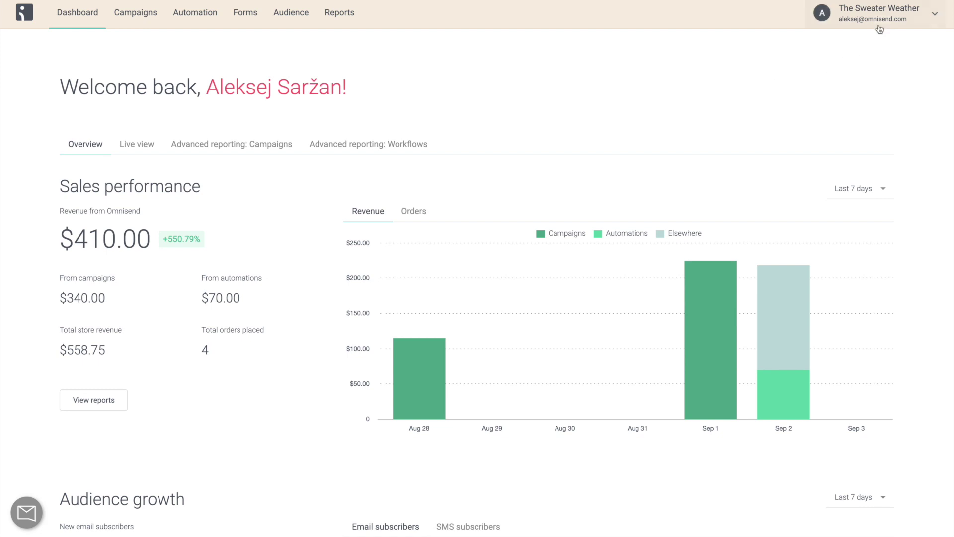
Go to Account management from the store-name menu to see the registered stores.
left_click(879, 23)
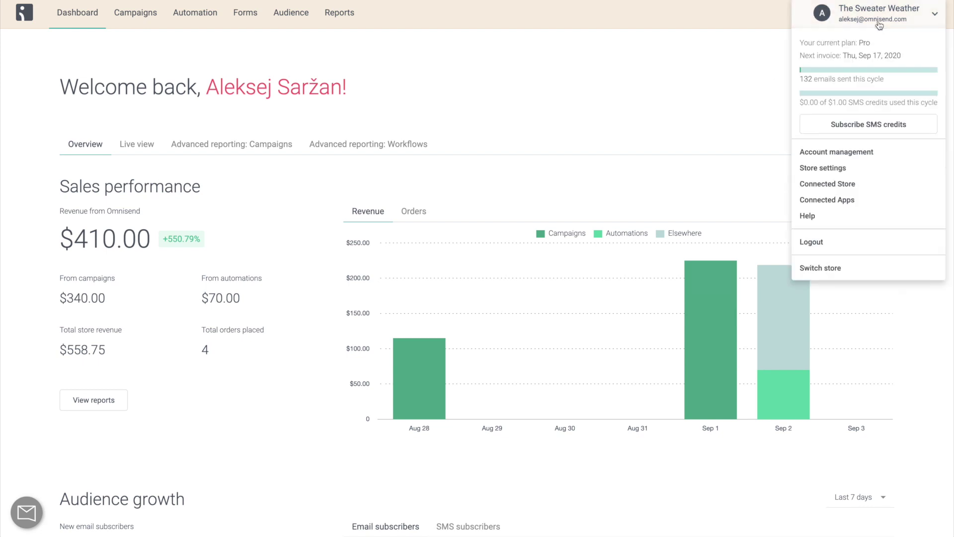
left_click(857, 155)
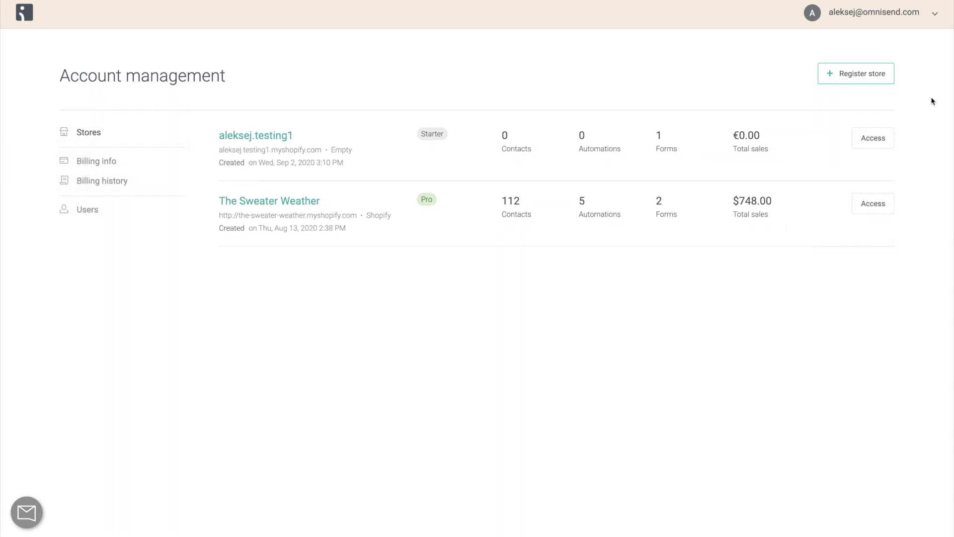
Enter The Sweater Weather store and look through its Campaigns and Automation pages.
left_click(880, 204)
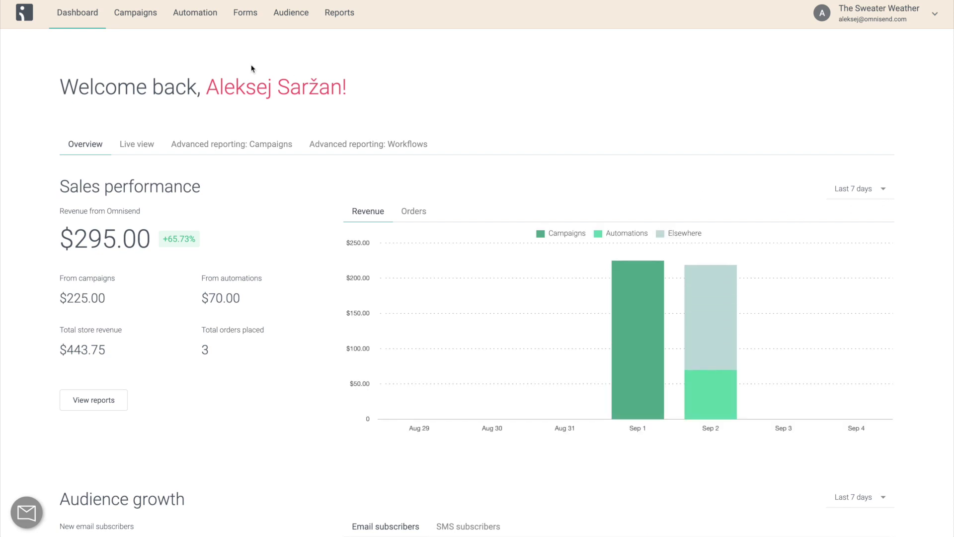
left_click(150, 15)
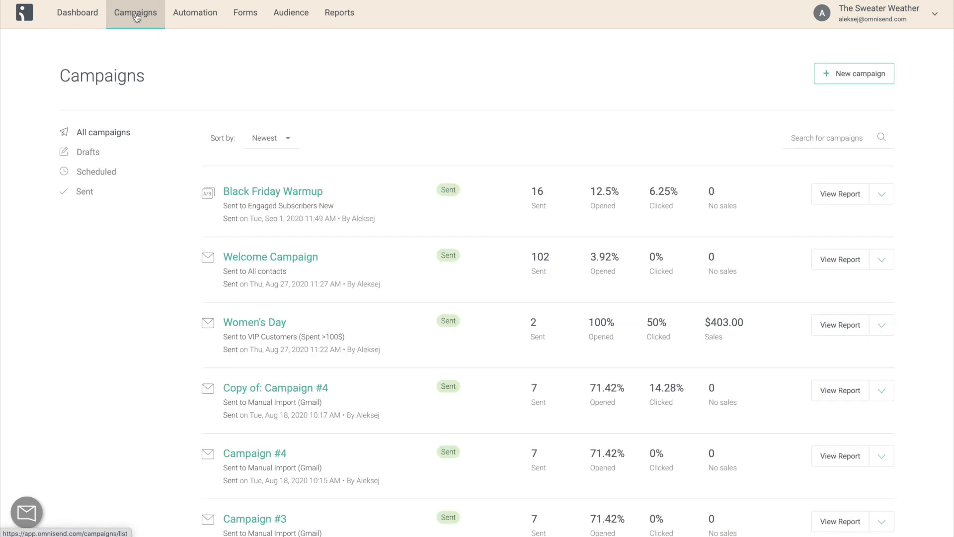
left_click(195, 20)
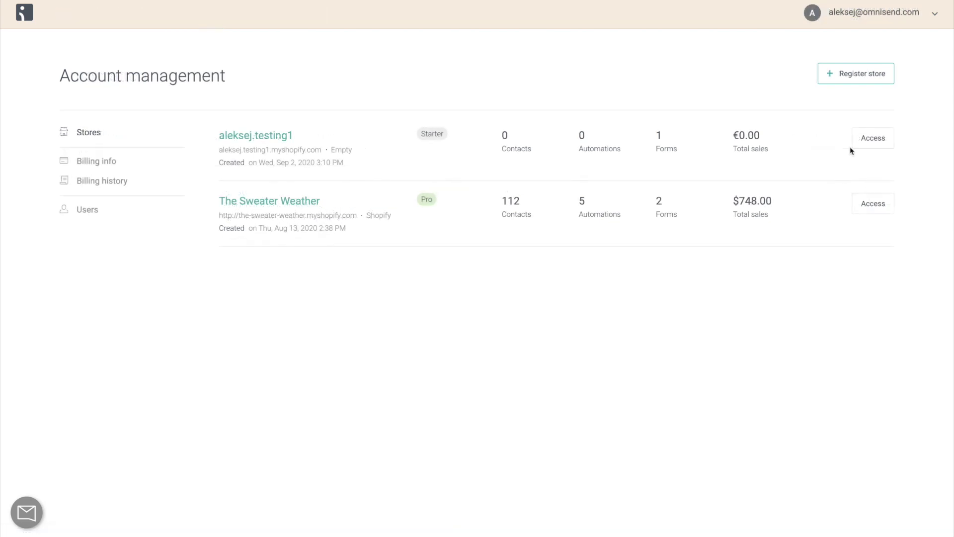
Register a new store with a store name and Fashion & Apparel industry, and confirm.
left_click(865, 80)
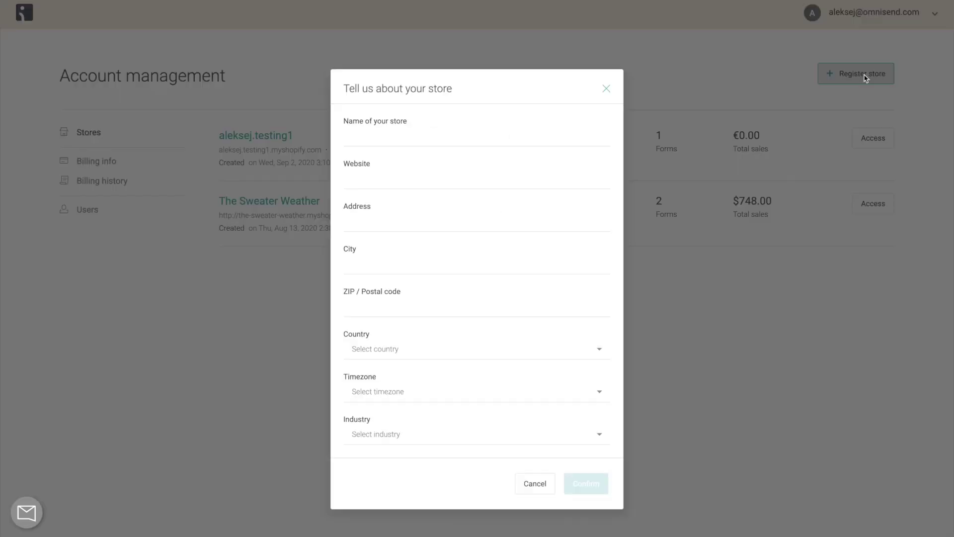
left_click(564, 130)
type("aleksej.testing1.2")
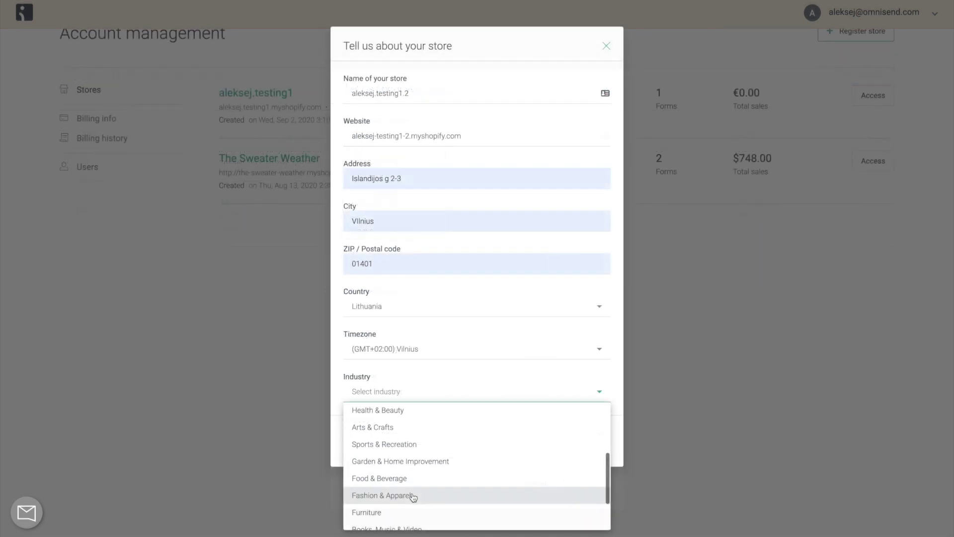
left_click(383, 494)
left_click(578, 450)
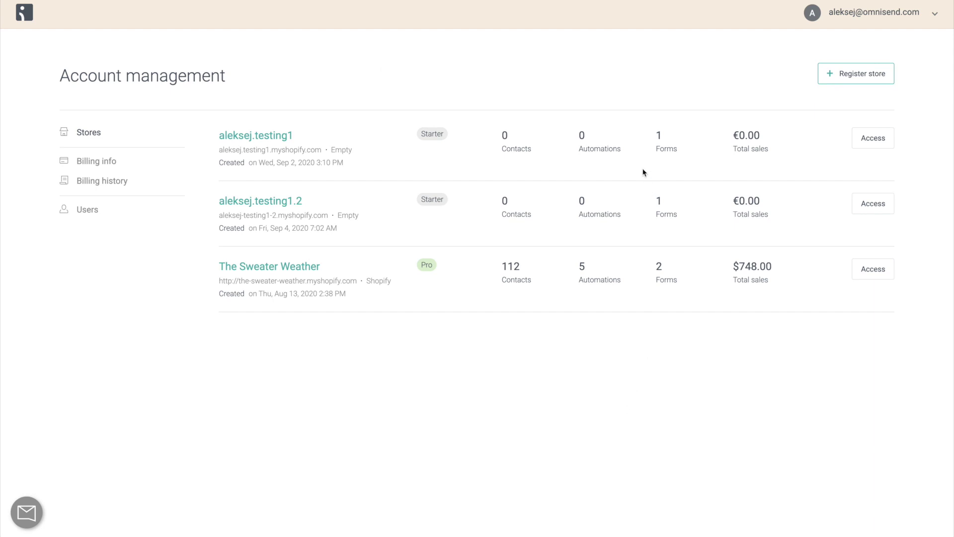
Open The Sweater Weather dashboard and view its Connected Store settings from the account menu.
left_click(24, 19)
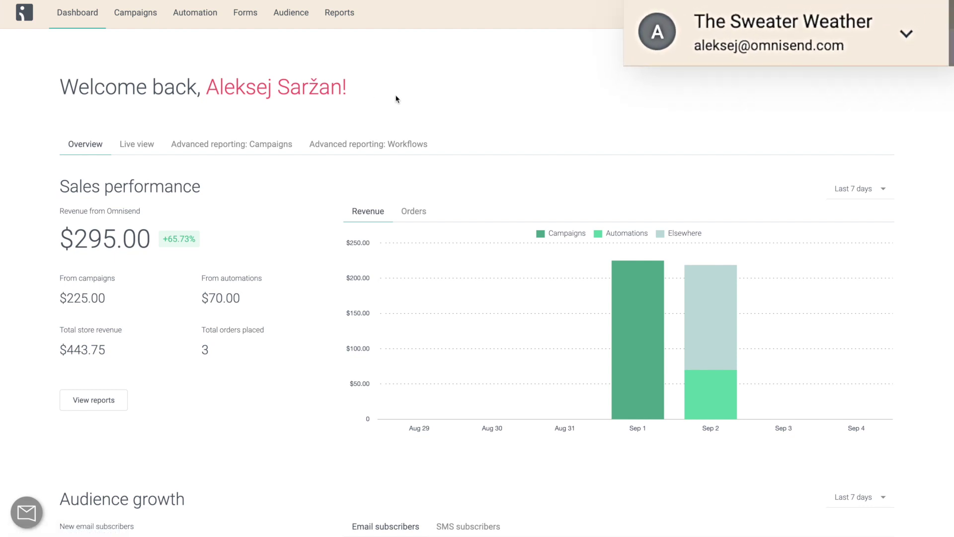
left_click(913, 22)
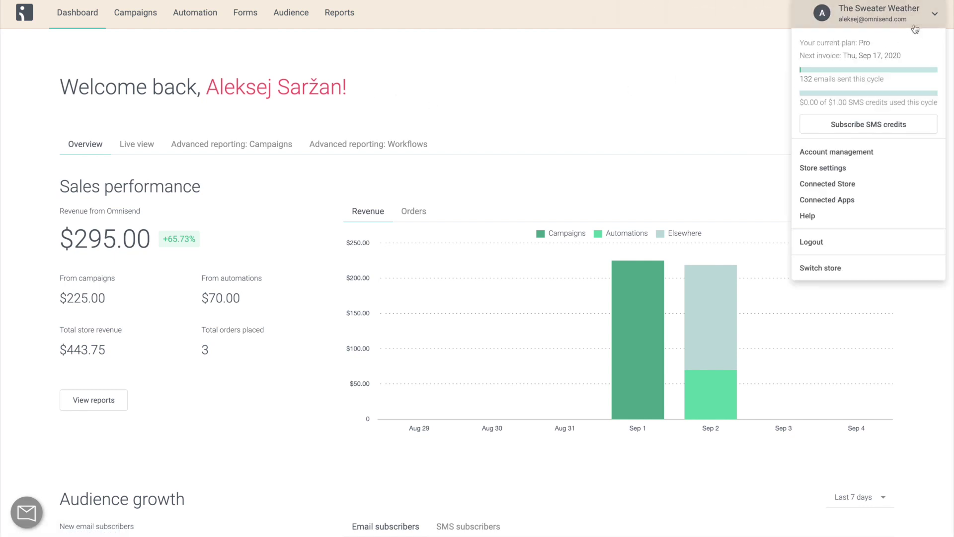
left_click(877, 185)
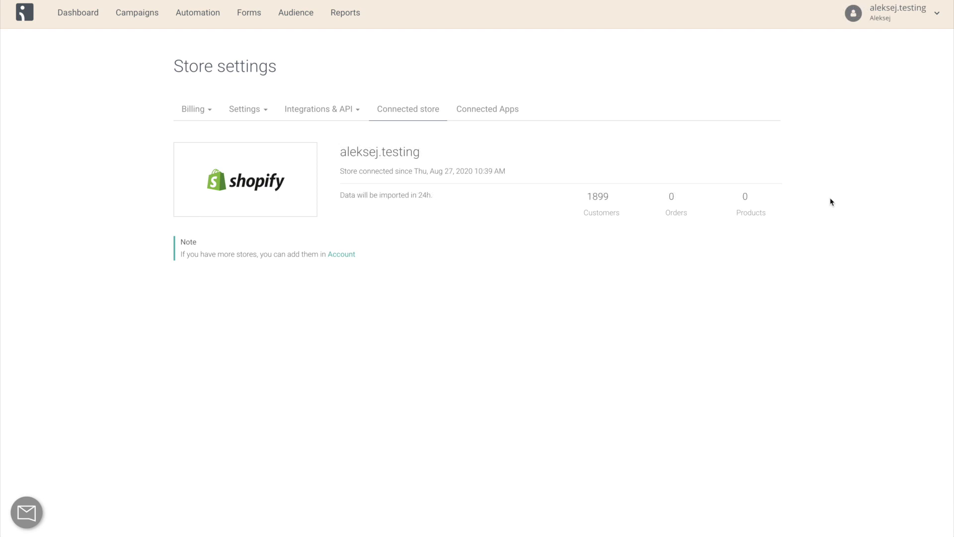
left_click(912, 22)
Open the Users list in Account management and start the Add new user form.
left_click(878, 195)
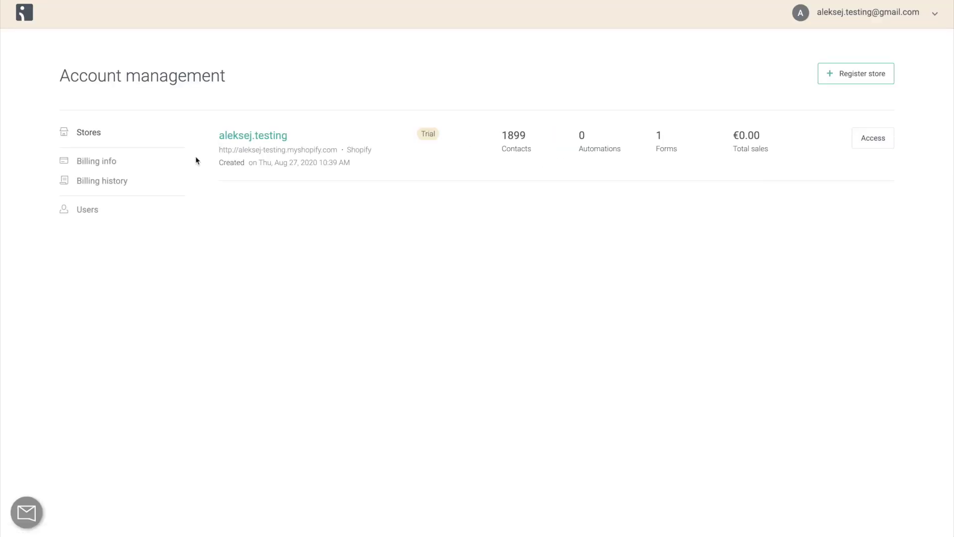
left_click(87, 209)
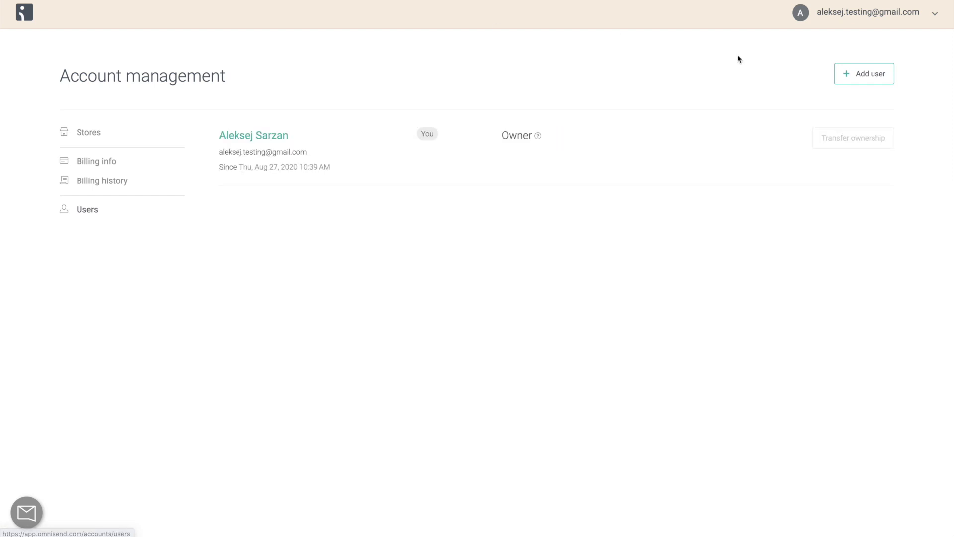
left_click(863, 82)
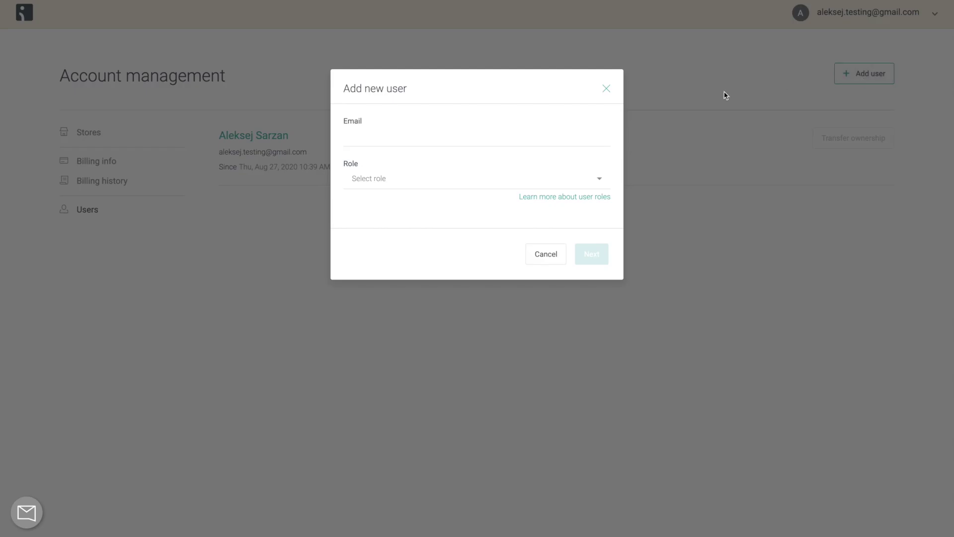
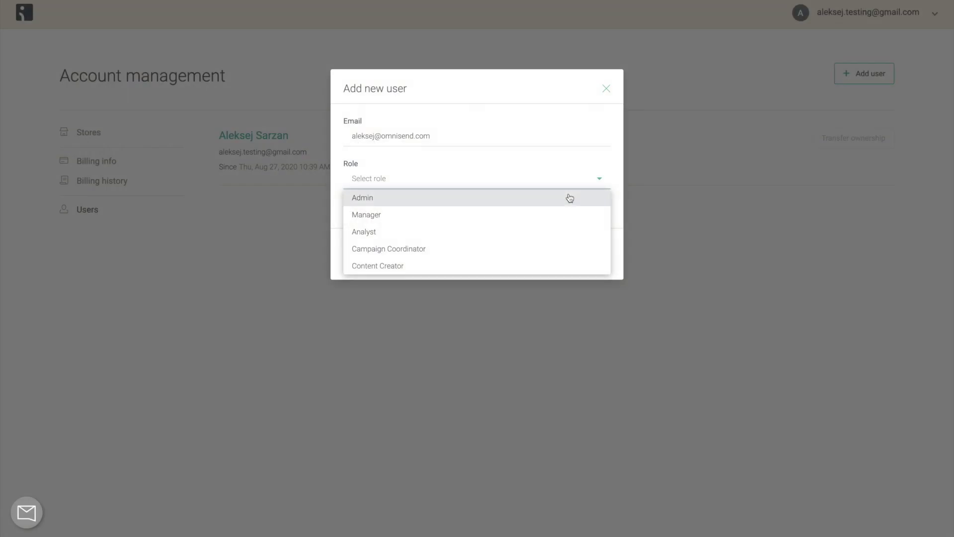
Start a new user with the invitee's e-mail address and the Admin role.
left_click(592, 258)
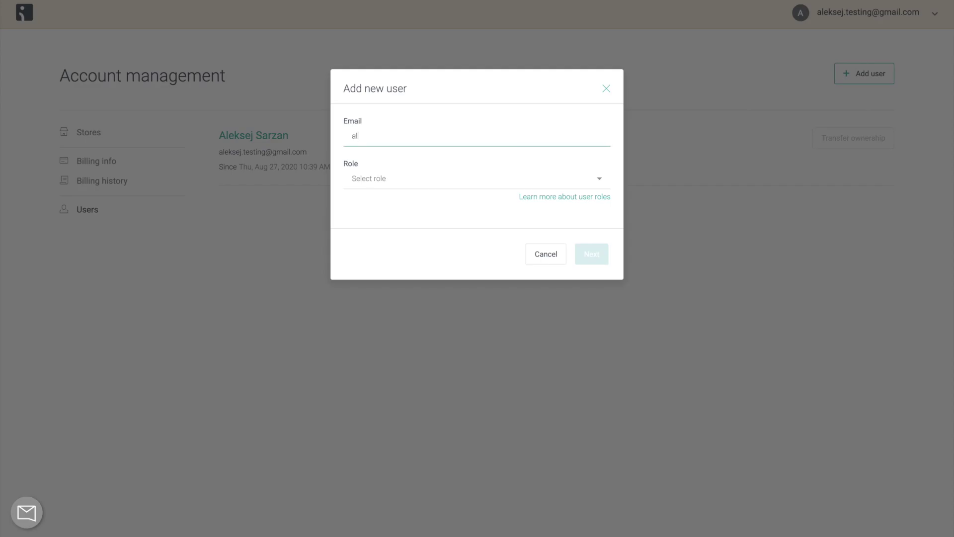
left_click(596, 178)
left_click(566, 195)
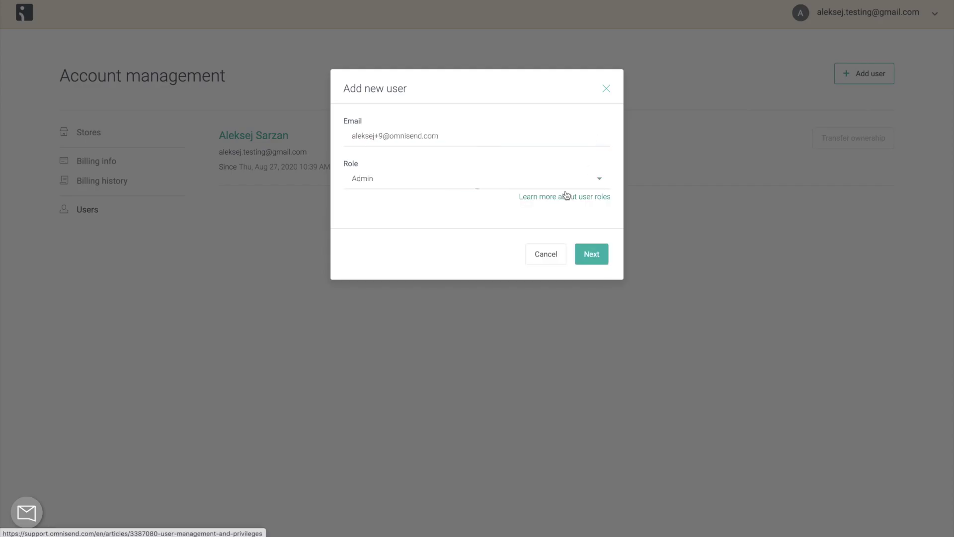
left_click(595, 254)
Set the new admin's password and first and last name, create the user, and dismiss both popups.
left_click(575, 232)
type("a••••••••••••••")
key("Tab")
key("Tab")
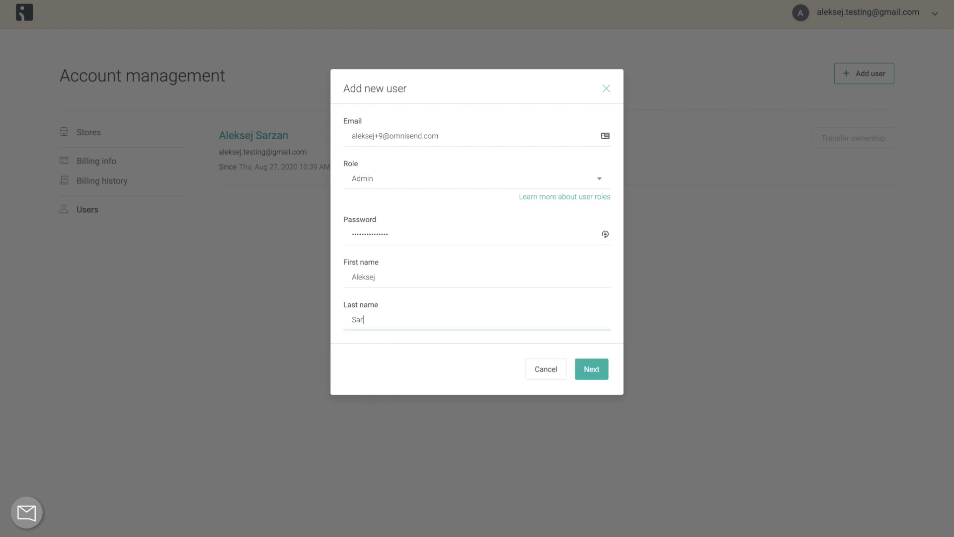
left_click(580, 362)
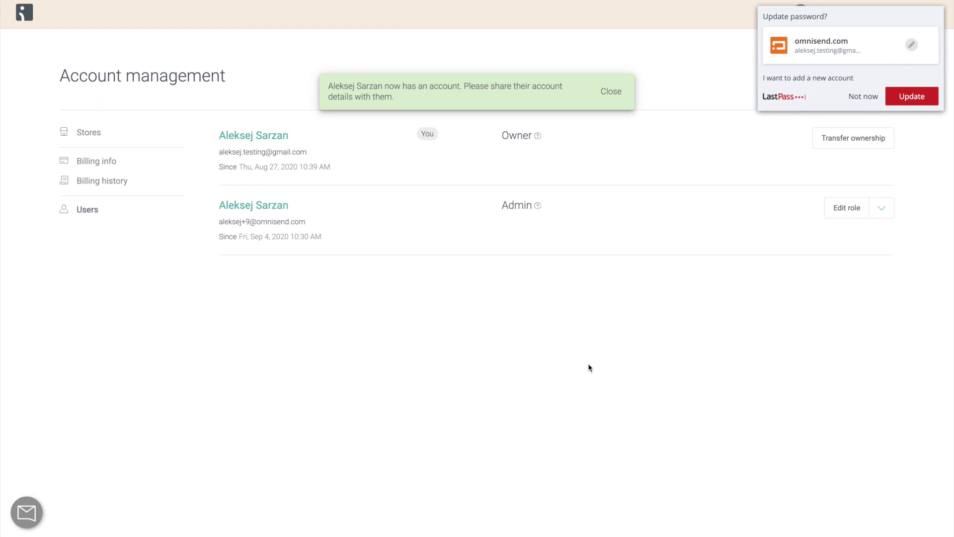
left_click(615, 95)
left_click(865, 97)
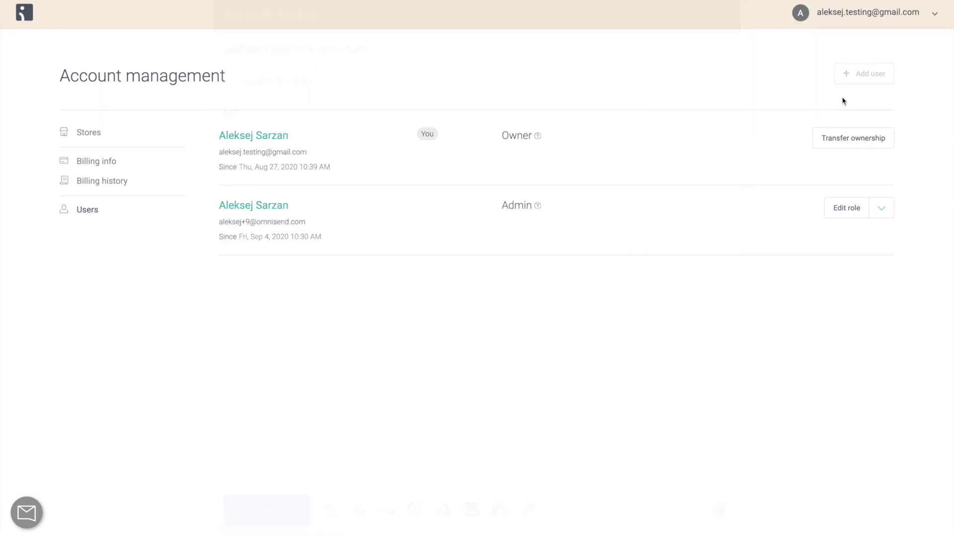
Write that the user now has Admin role access, then add a 'Your login details are as follows' paragraph.
type("you acce")
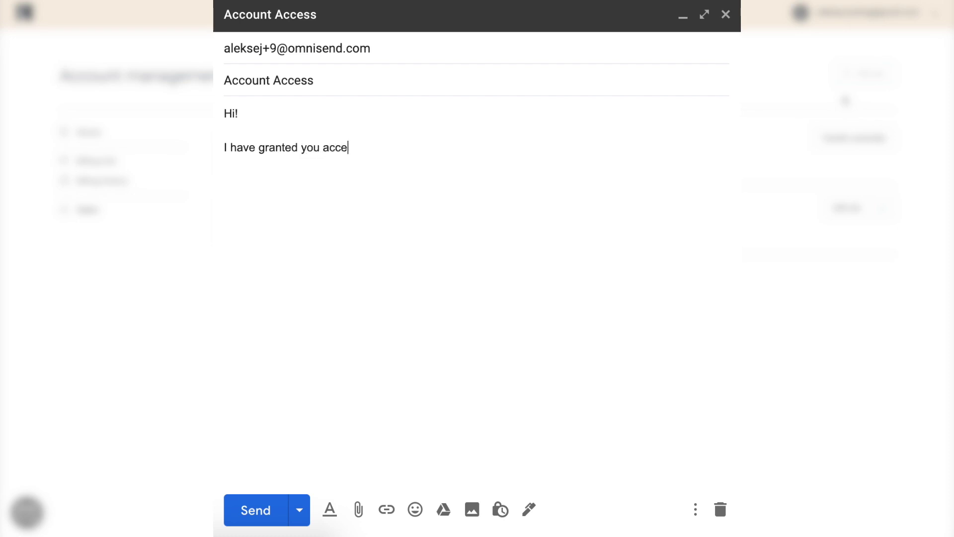
type("ss to the account with the Admin role.")
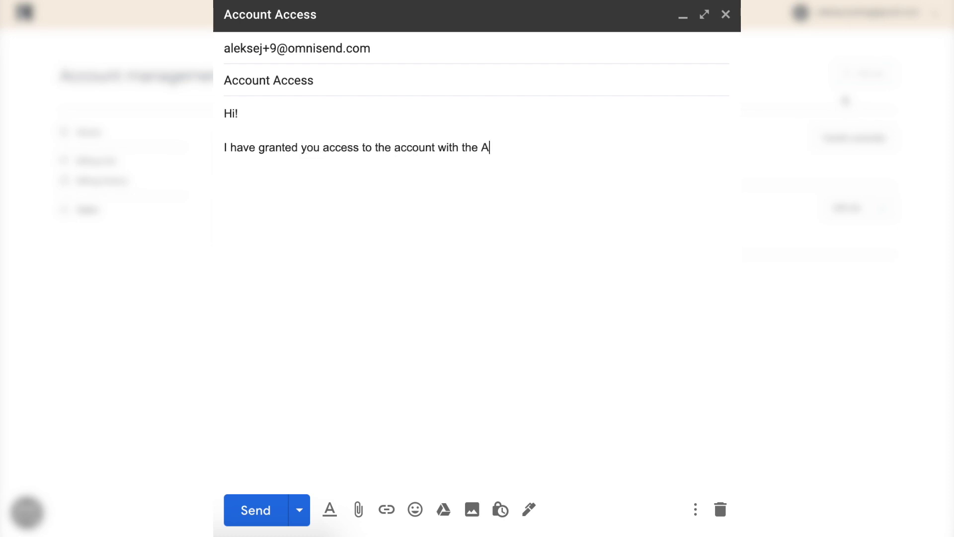
key("Return")
key("Return")
type("Your login details are as follows")
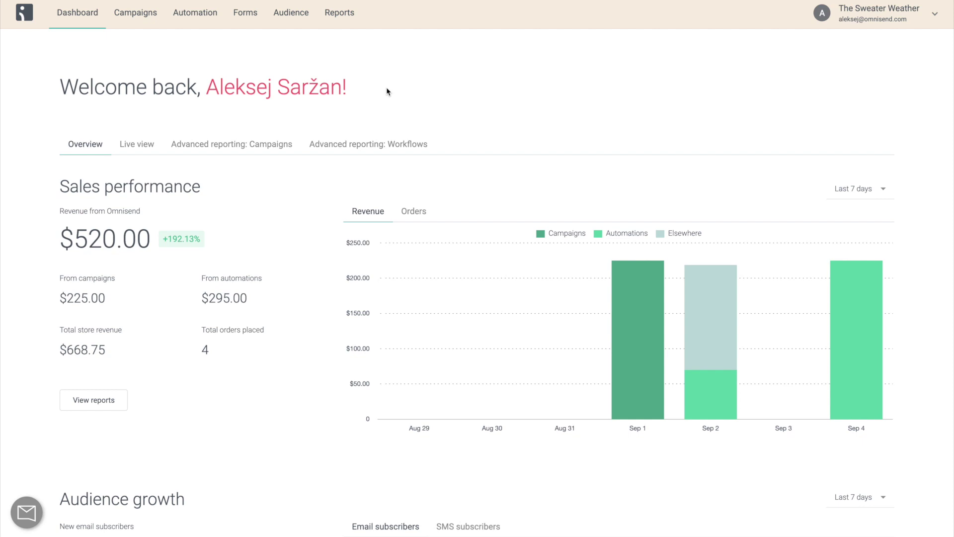
left_click(840, 29)
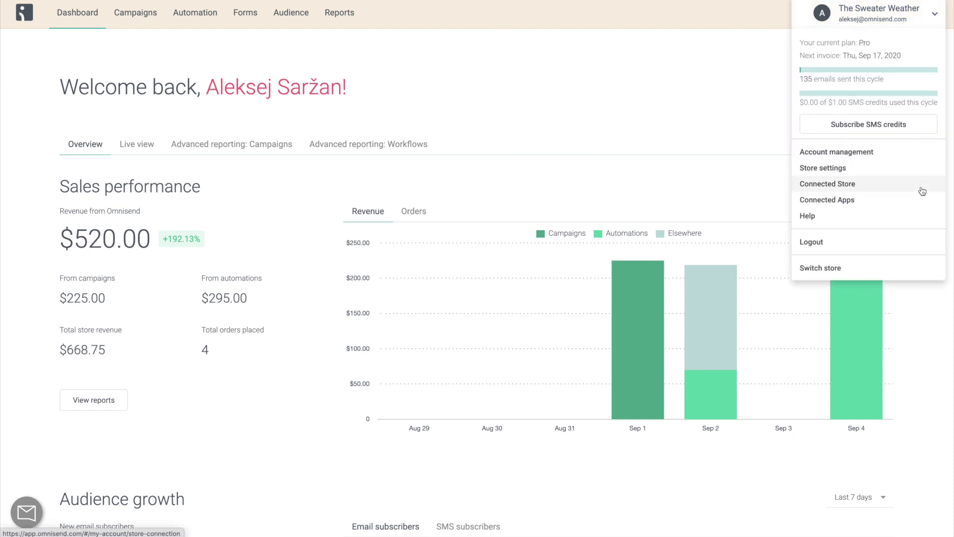
Switch store to reach the sign-in page and enter the new admin's e-mail and password.
left_click(893, 271)
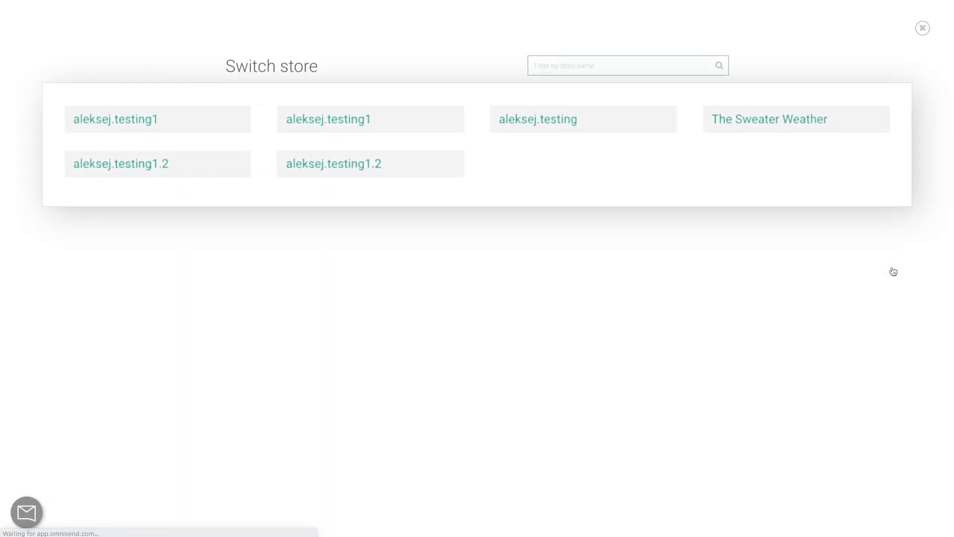
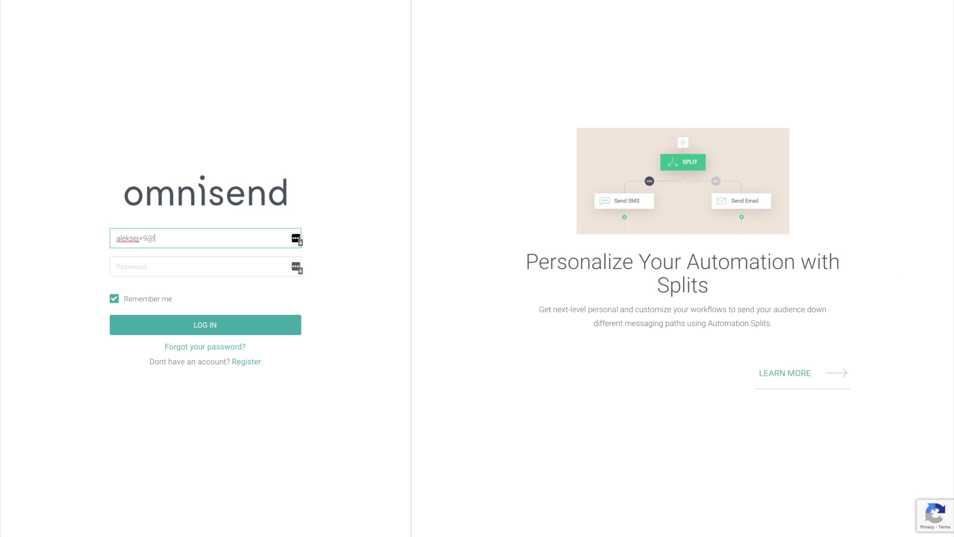
key("Tab")
type("a")
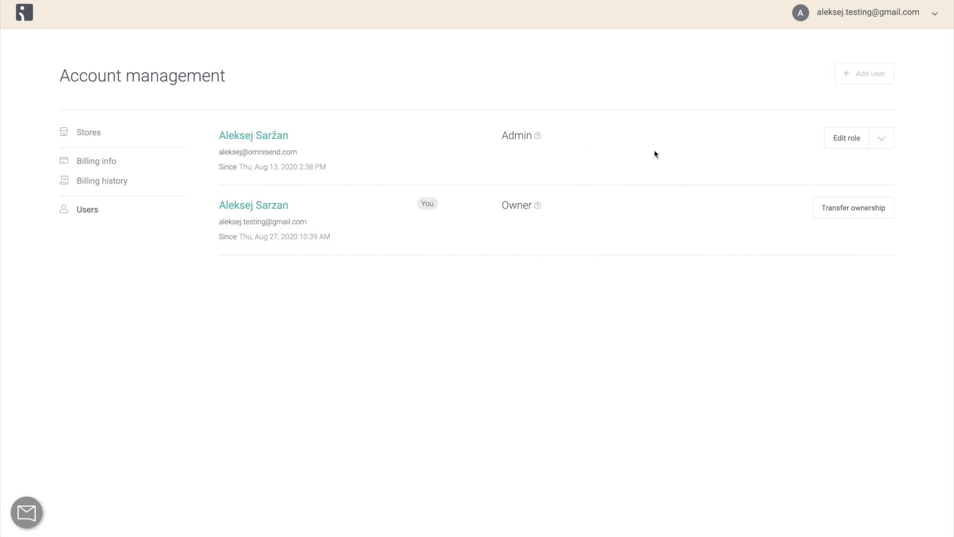
Open the extra actions for the Admin user, then go to the billing info page.
left_click(887, 143)
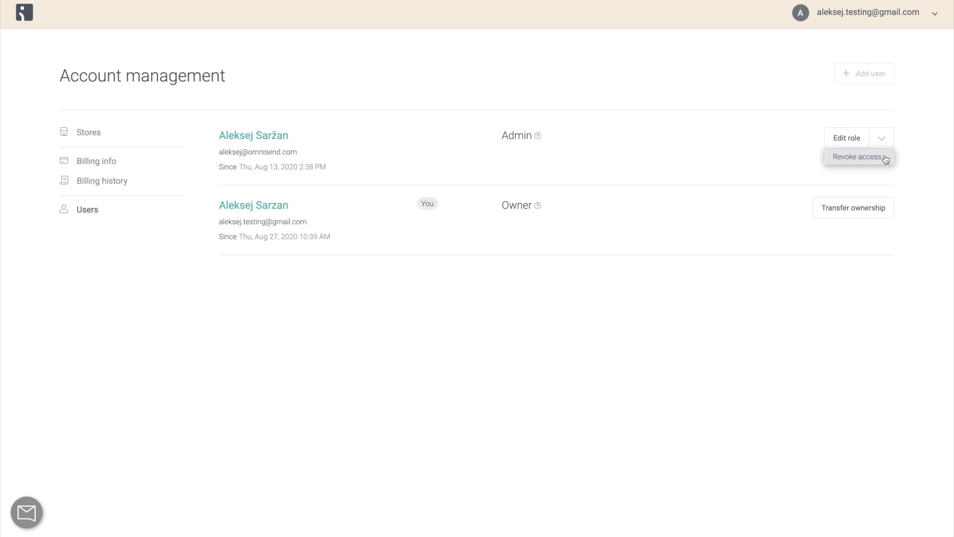
left_click(896, 166)
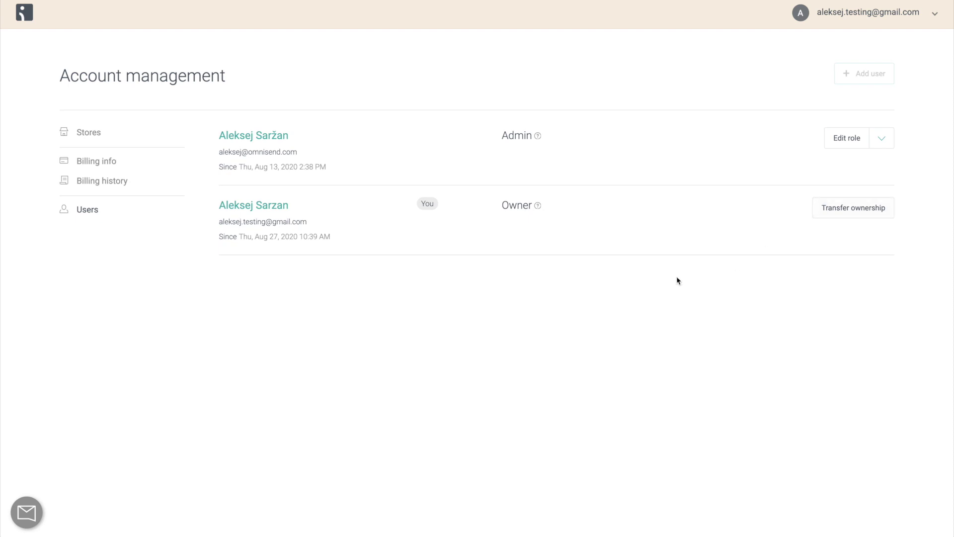
left_click(116, 162)
Choose the admin user as new owner in the ownership transfer, then return to the dashboard.
left_click(862, 219)
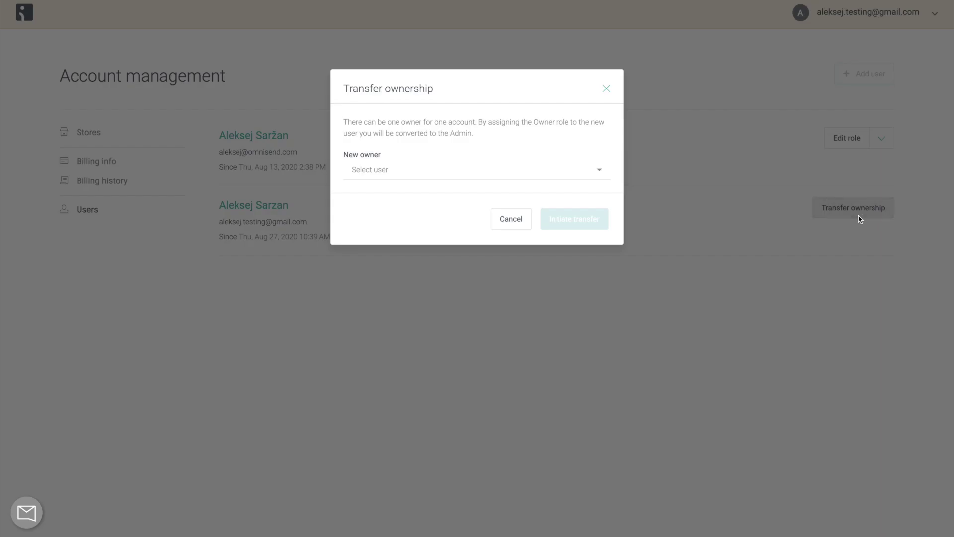
left_click(573, 176)
left_click(573, 190)
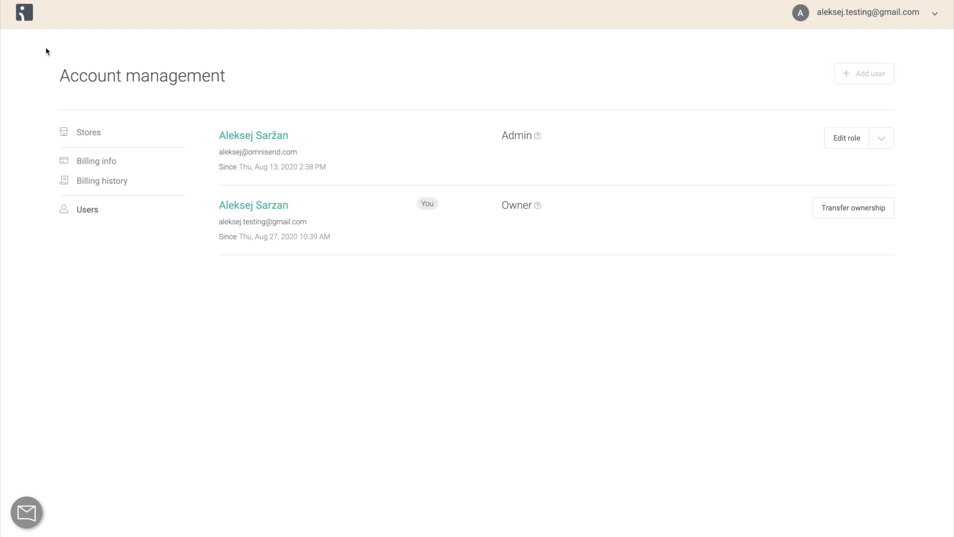
left_click(26, 20)
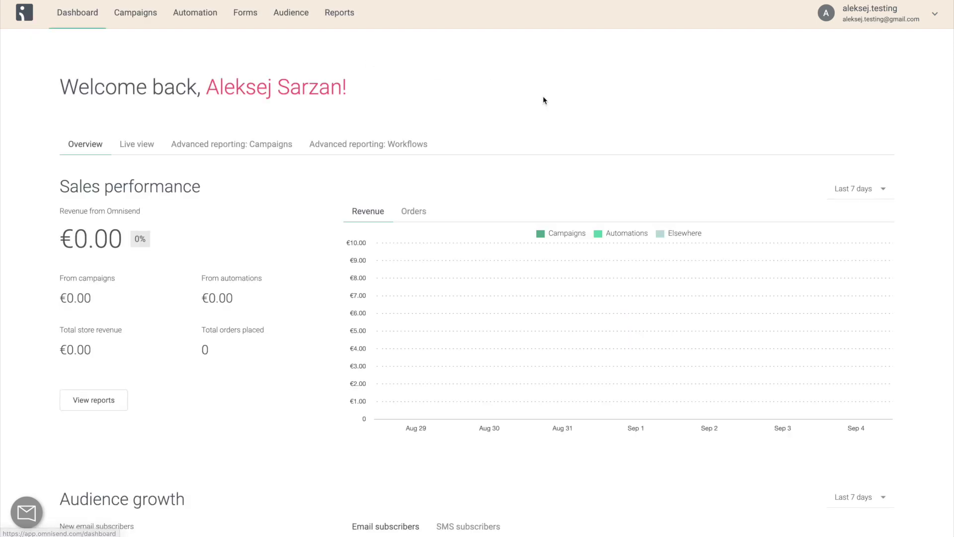
Under Store settings > Developers, add a developer by submitting their e-mail address.
left_click(875, 15)
left_click(855, 206)
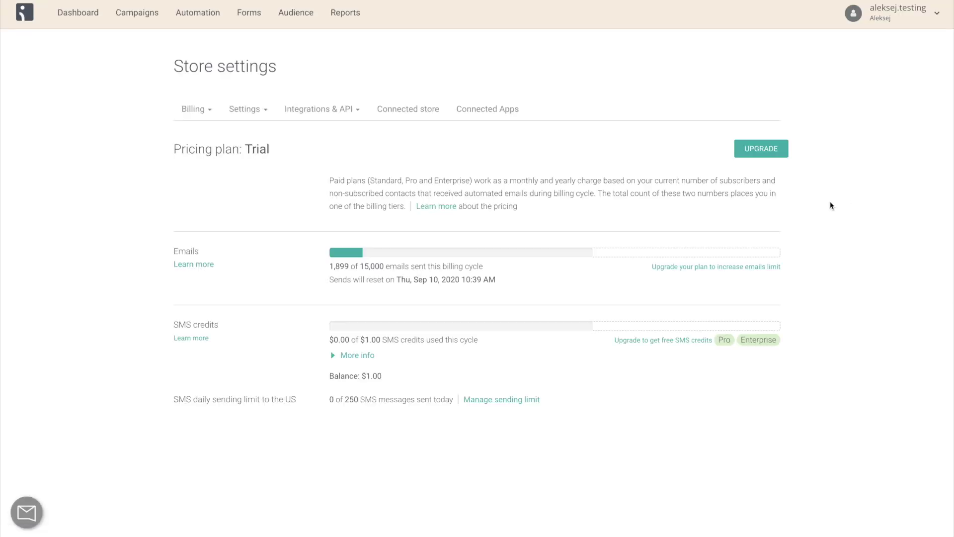
left_click(262, 116)
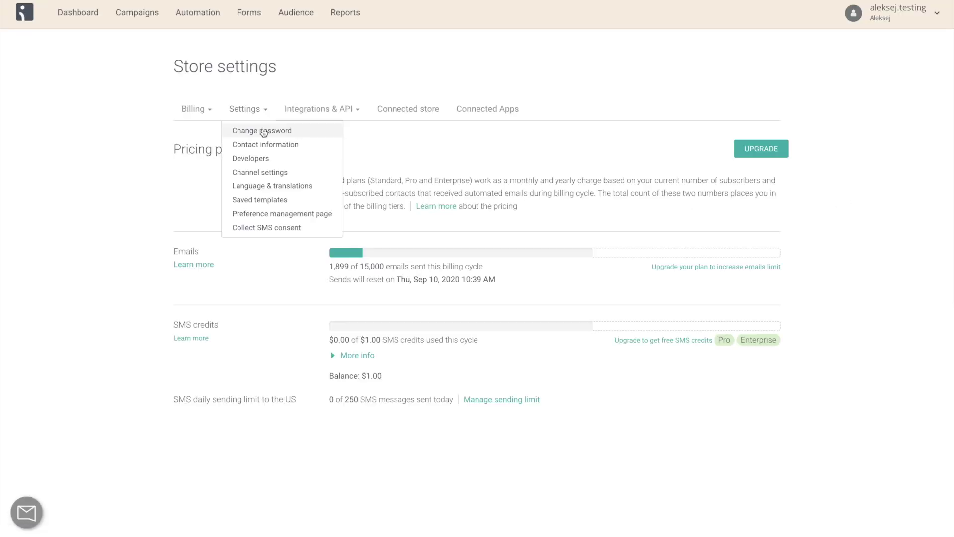
left_click(273, 158)
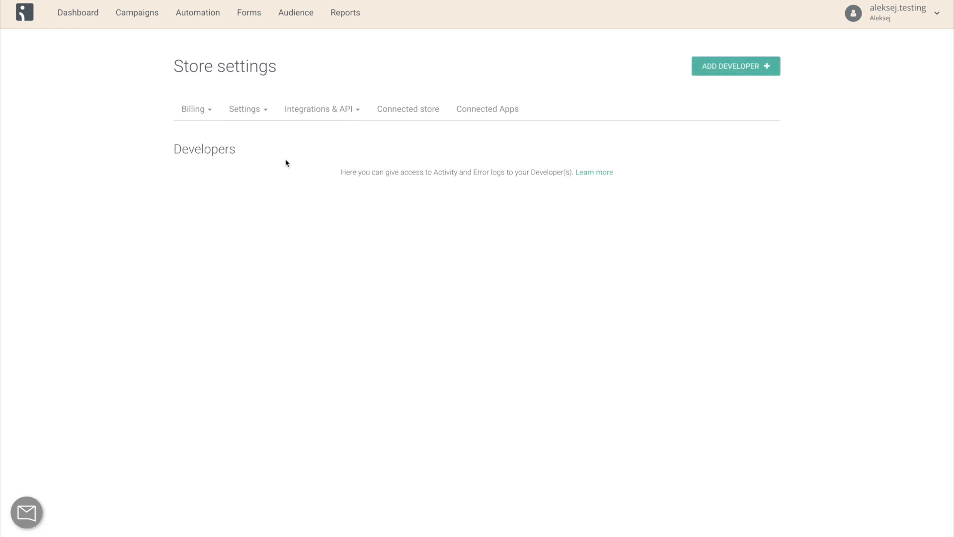
left_click(730, 73)
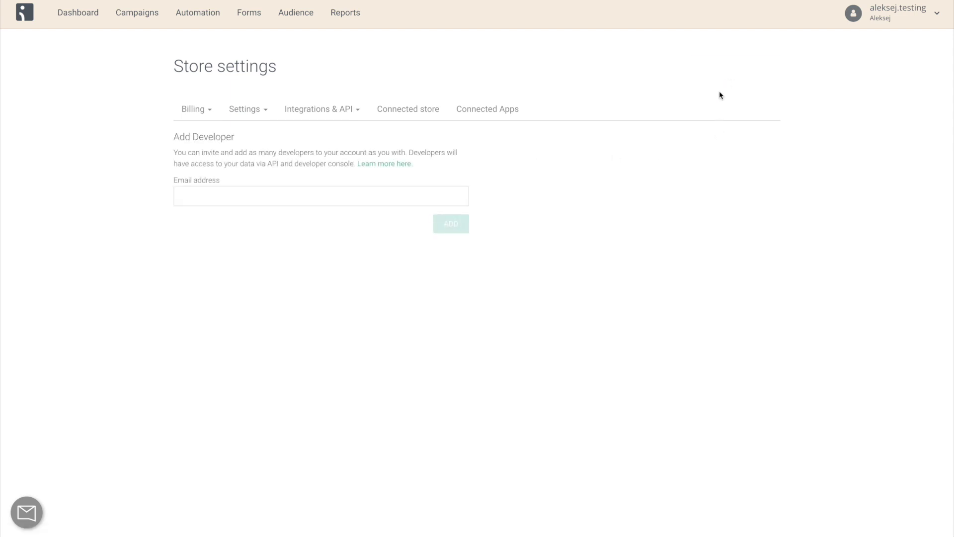
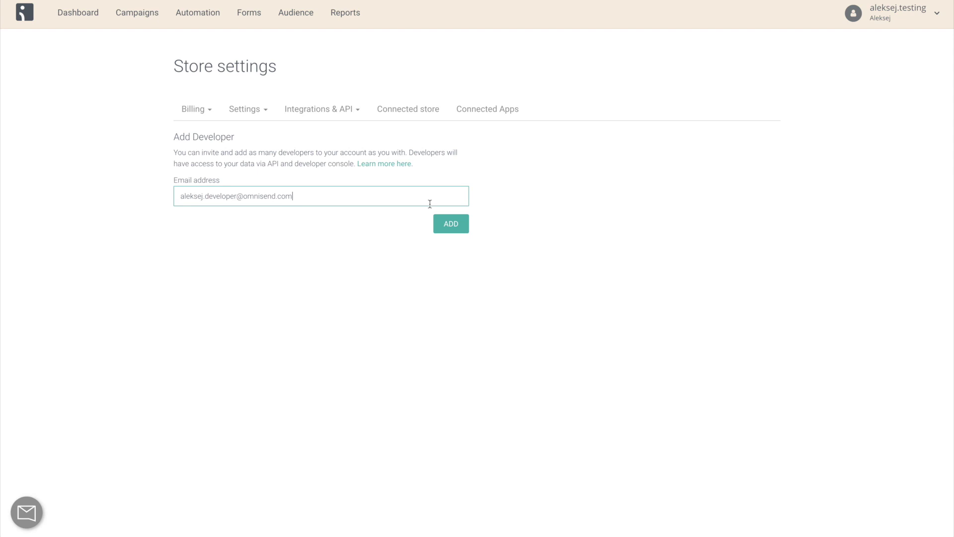
left_click(452, 223)
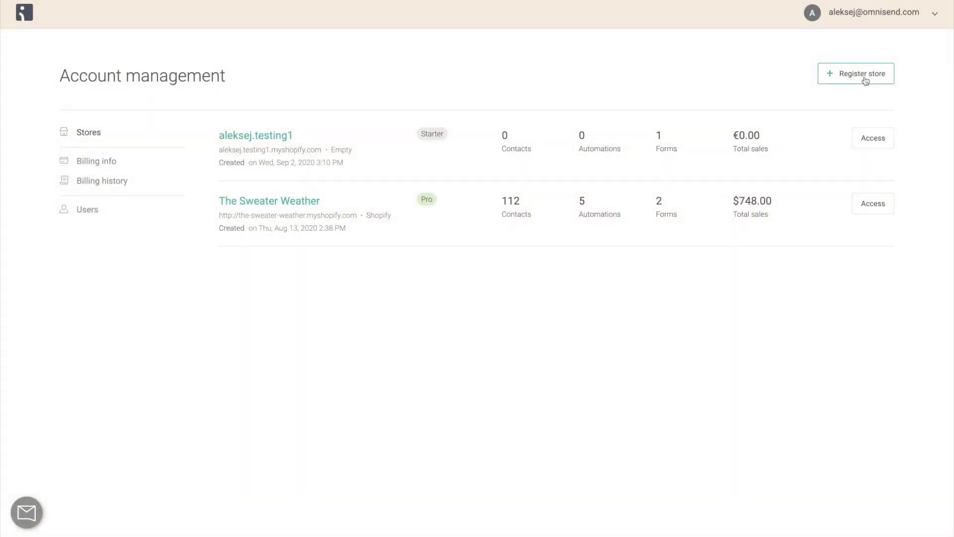
left_click(864, 75)
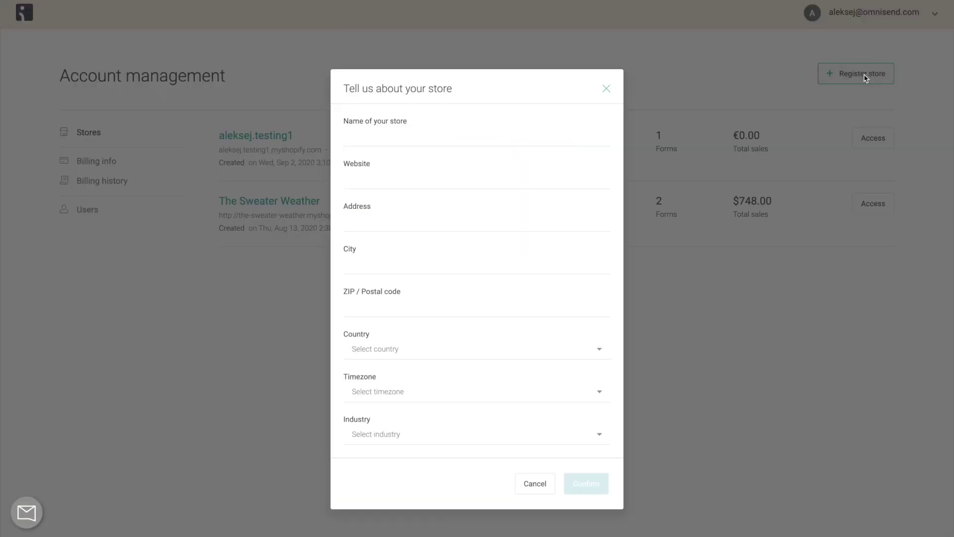
Begin naming the new store, then invite a user by e-mail and open the role list.
left_click(565, 130)
type("al")
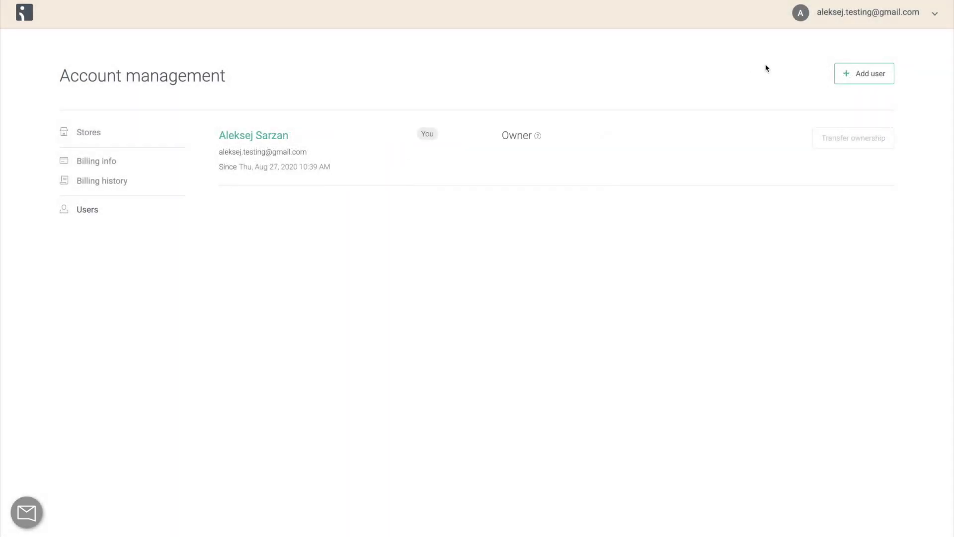
left_click(861, 80)
left_click(572, 183)
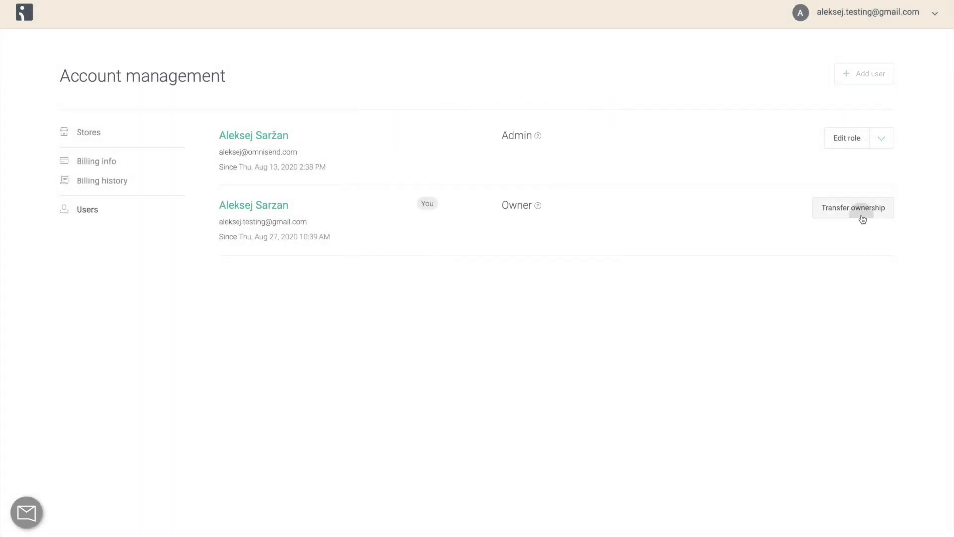
Select the admin user as the new owner in the ownership transfer form.
left_click(862, 219)
left_click(573, 174)
left_click(574, 190)
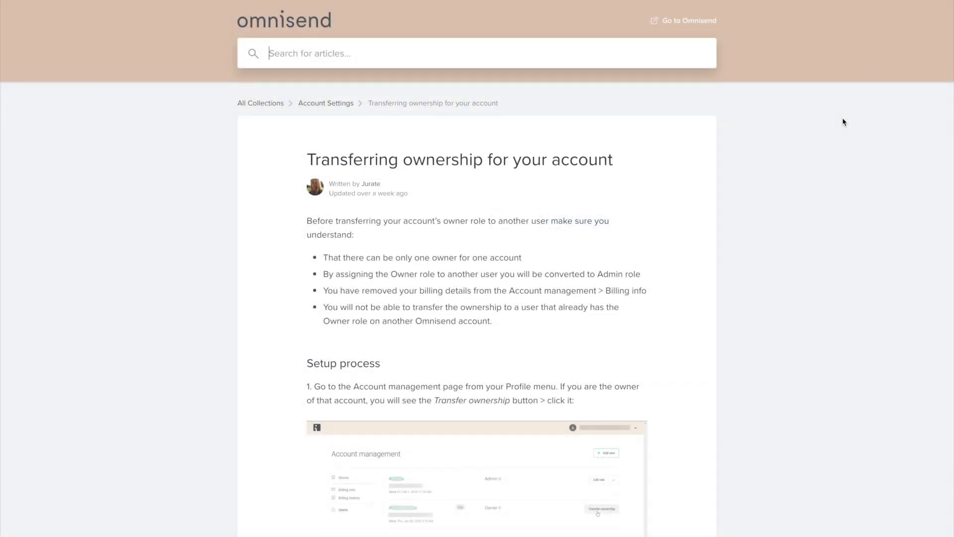
scroll(842, 122, "down", 3)
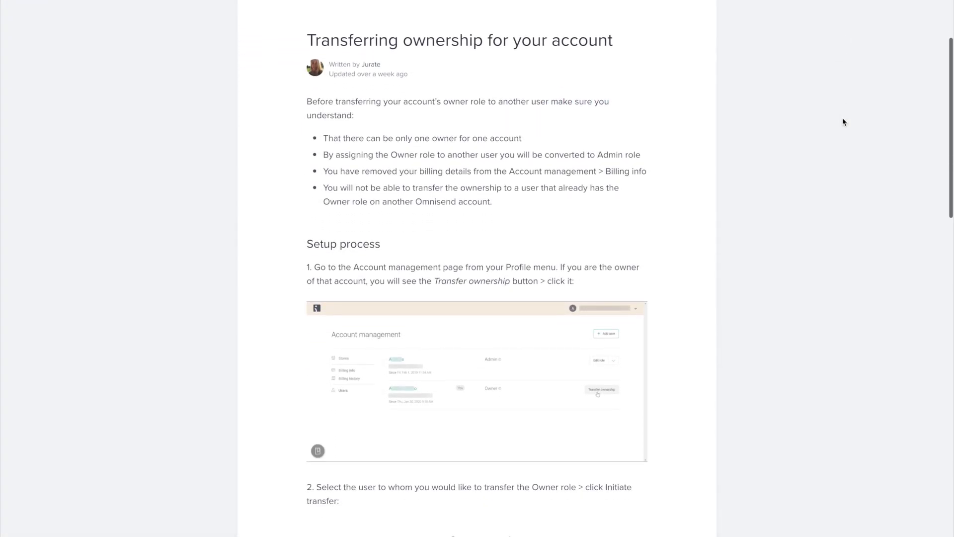
scroll(843, 121, "down", 9)
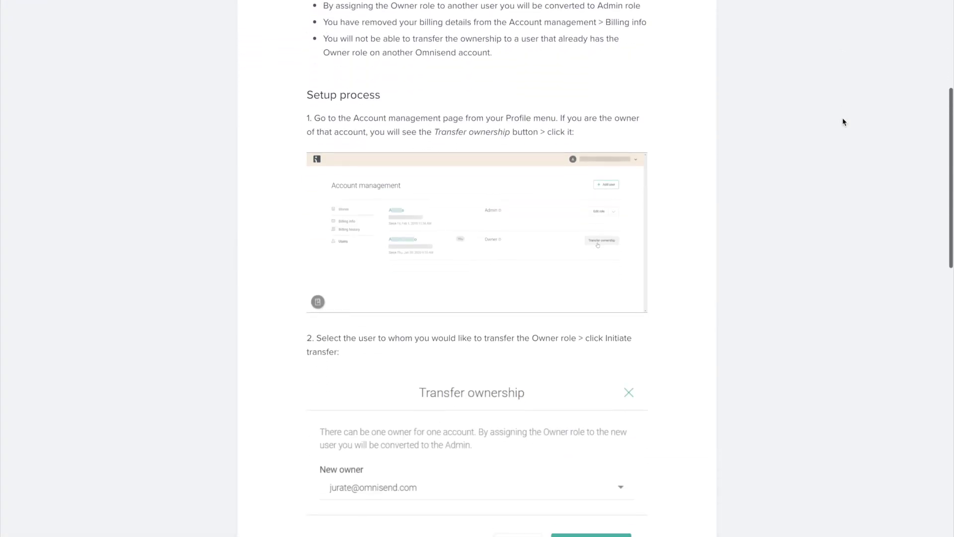
scroll(843, 122, "down", 8)
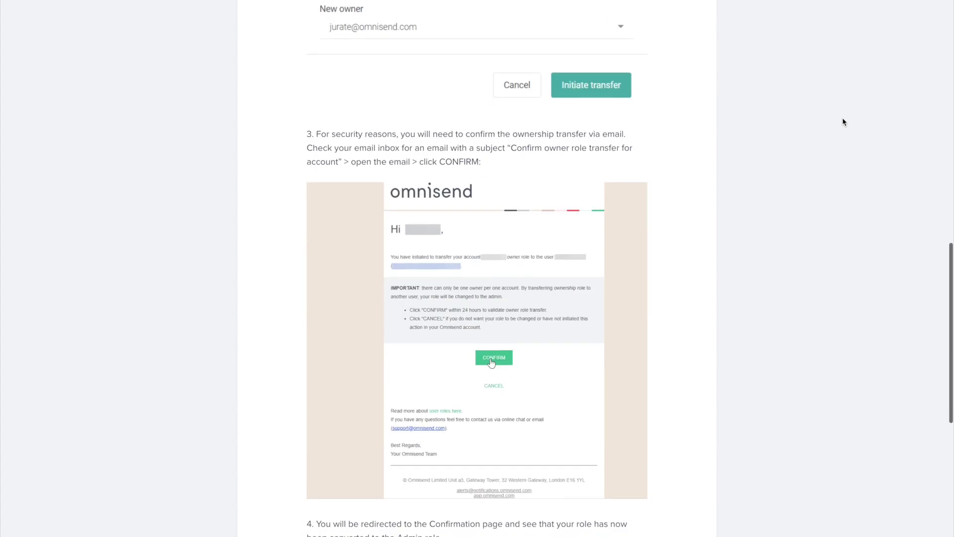
scroll(843, 122, "down", 2)
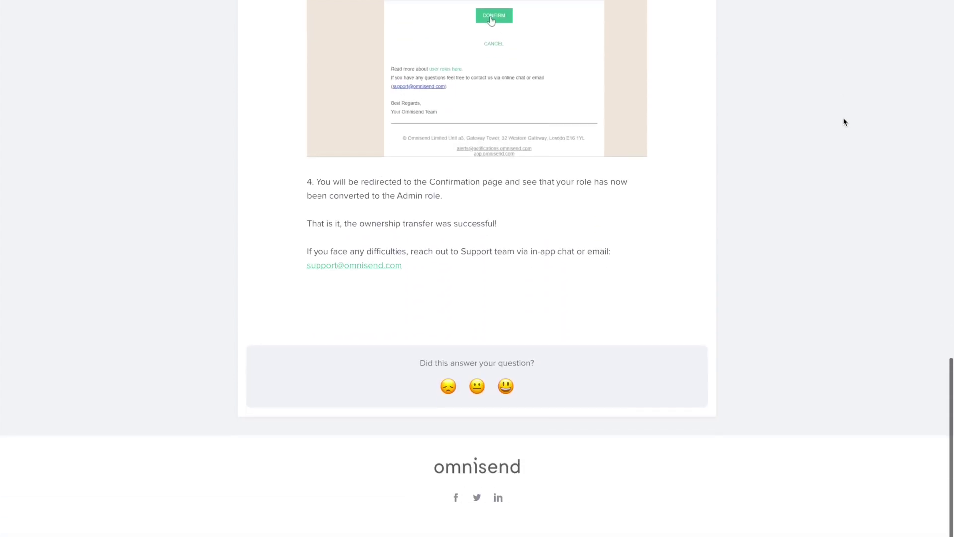